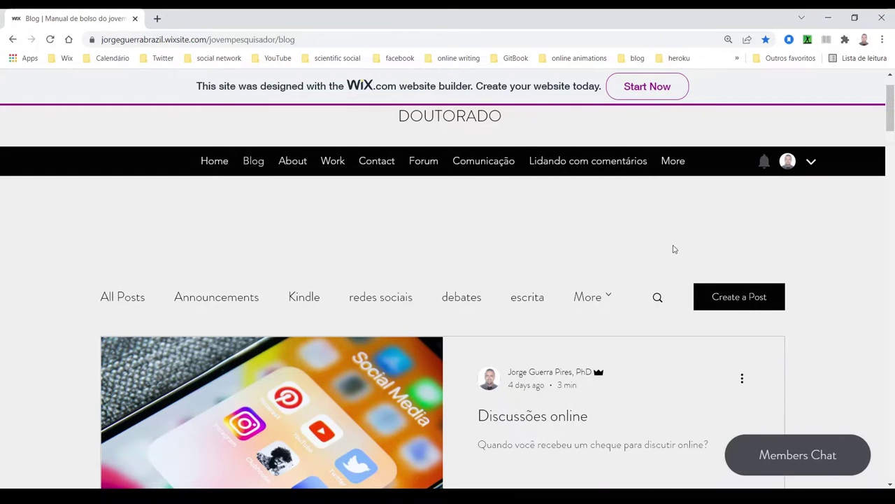
Create a new blog post and look over its empty editor down to the publishing options
scroll(833, 308, down, 1)
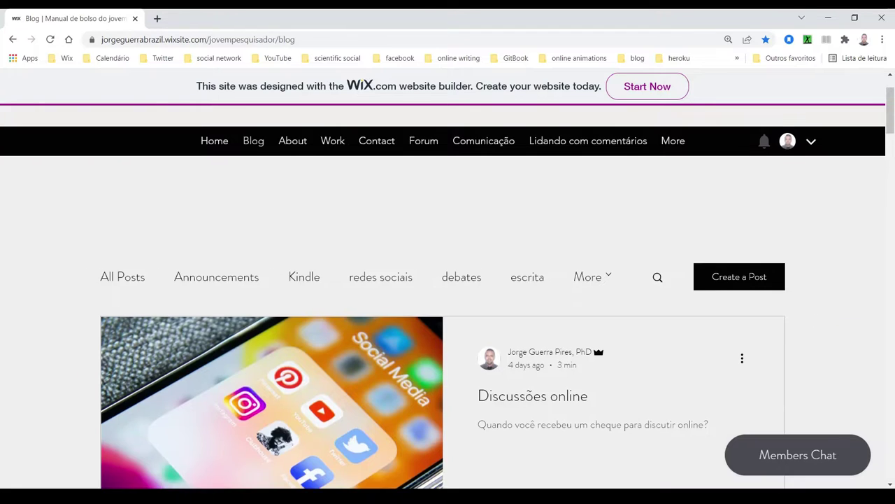
click(744, 267)
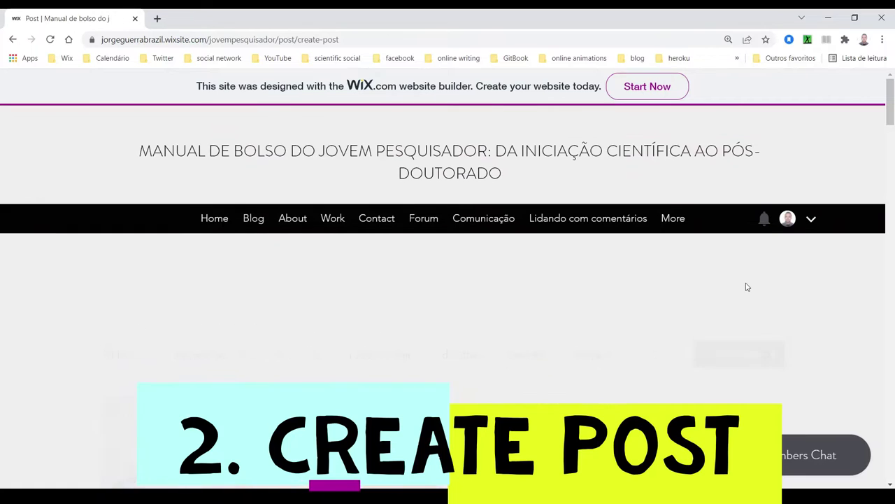
scroll(692, 319, down, 1)
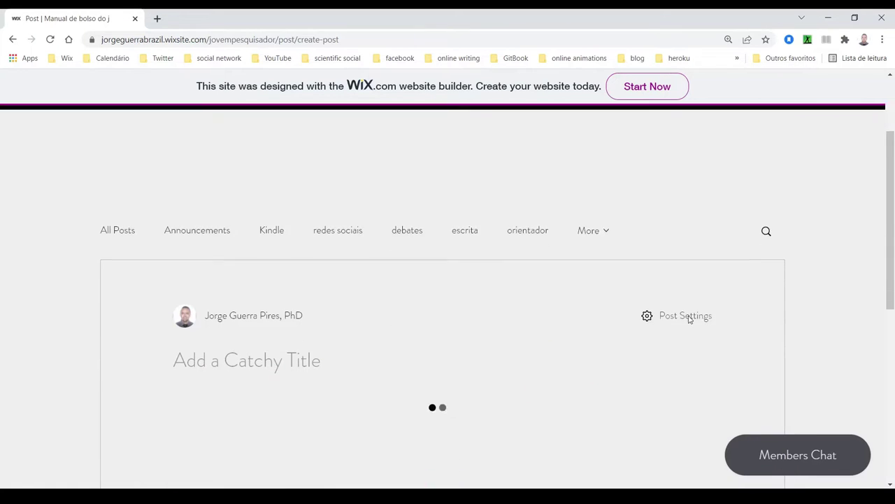
scroll(694, 316, down, 1)
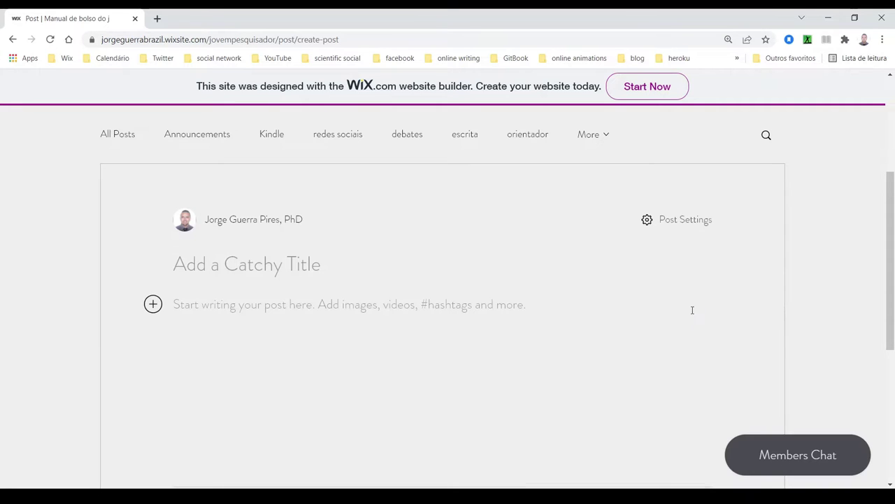
scroll(693, 307, down, 1)
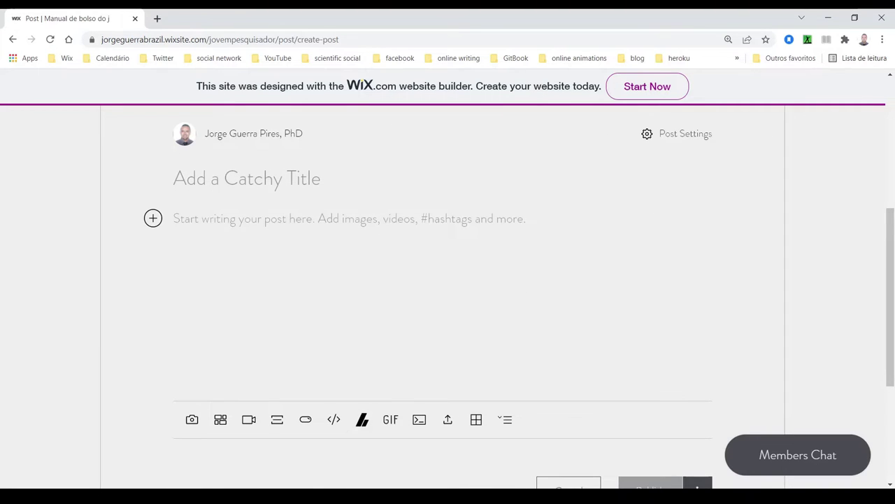
scroll(753, 326, down, 1)
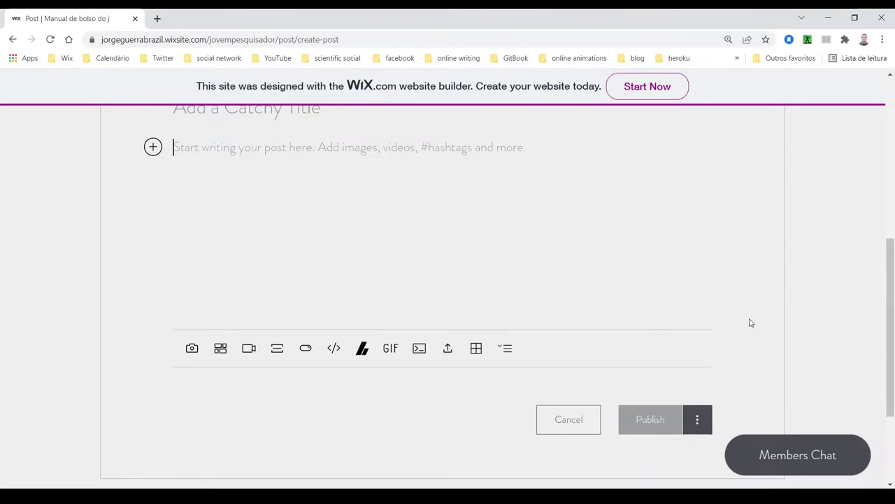
Review the new post's general settings, including publish date, author, excerpt and cover image, and close them without saving
scroll(746, 302, up, 3)
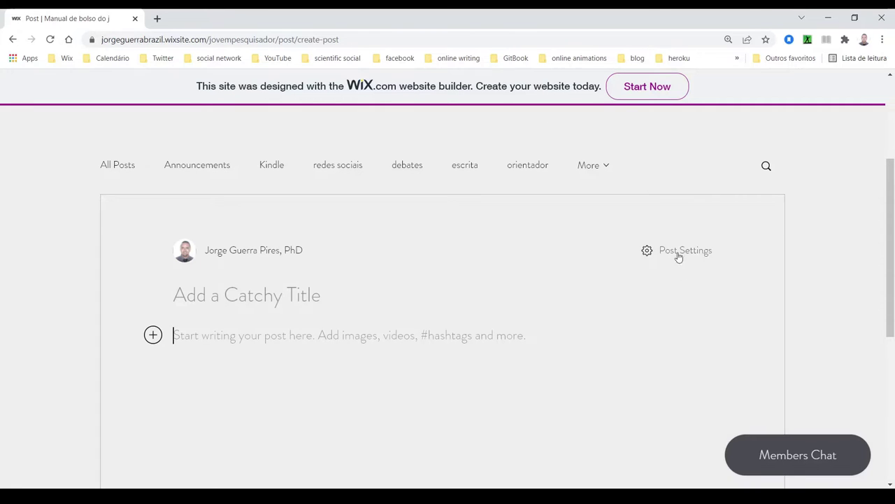
click(647, 251)
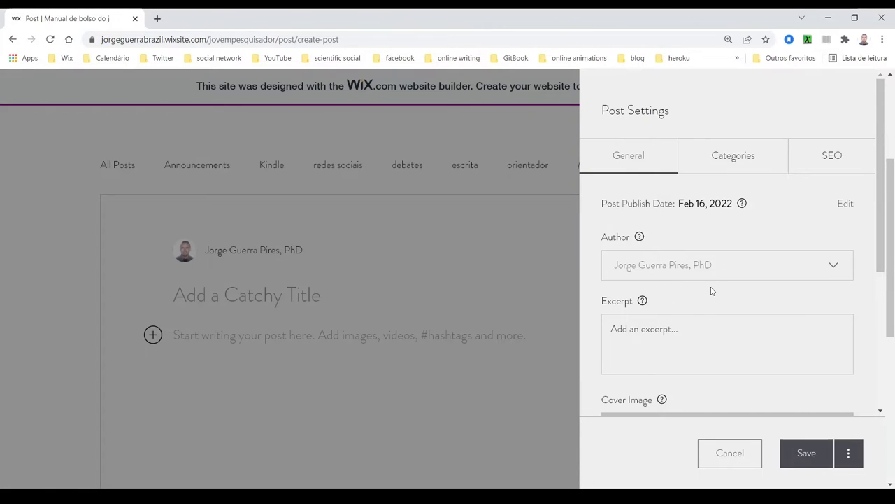
mouse_move(879, 203)
mouse_down()
mouse_move(879, 337)
mouse_move(881, 203)
mouse_up()
scroll(852, 309, down, 3)
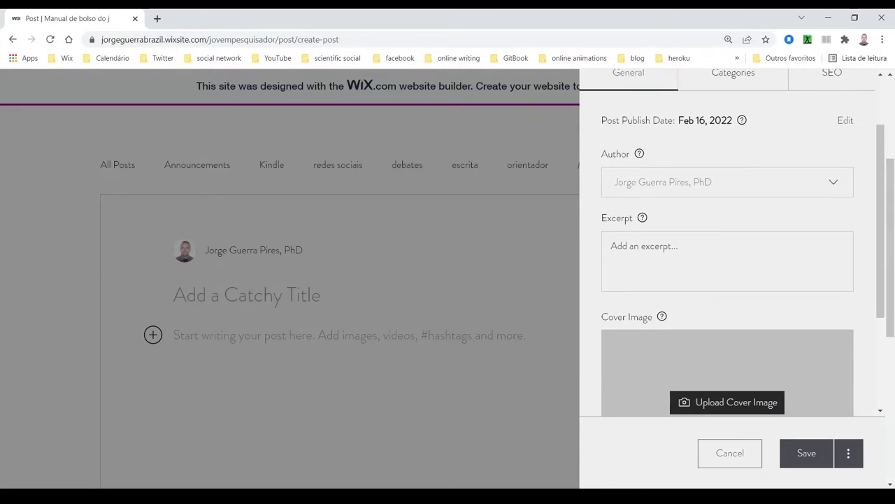
scroll(822, 227, up, 3)
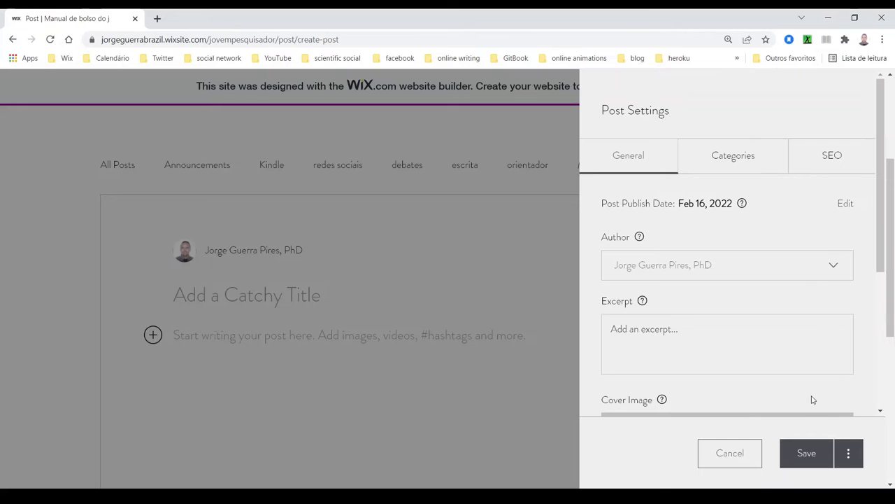
click(534, 266)
Examine the new-post editor, including the title and body fields, the content insertion tools and the publishing options
click(300, 296)
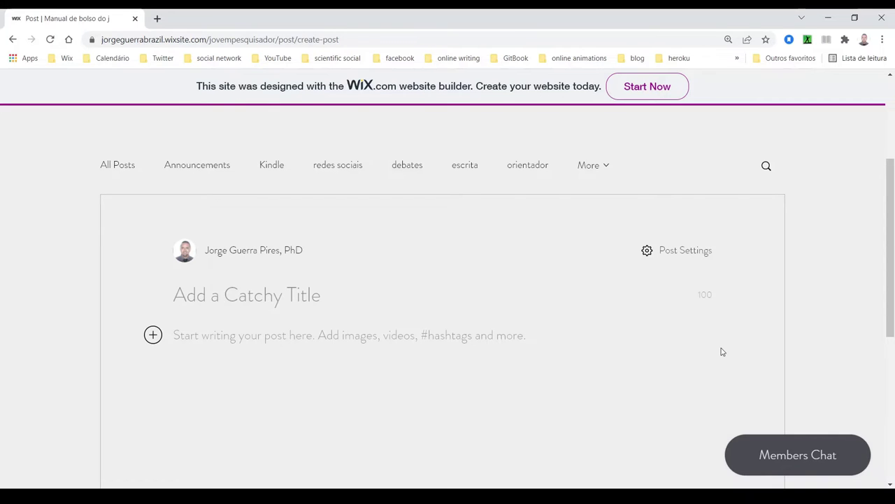
scroll(516, 295, up, 1)
scroll(539, 290, up, 3)
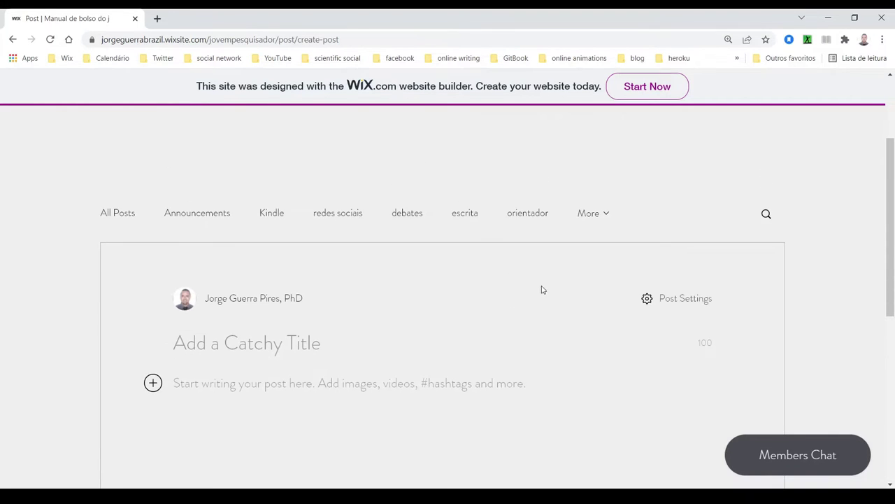
scroll(553, 276, down, 4)
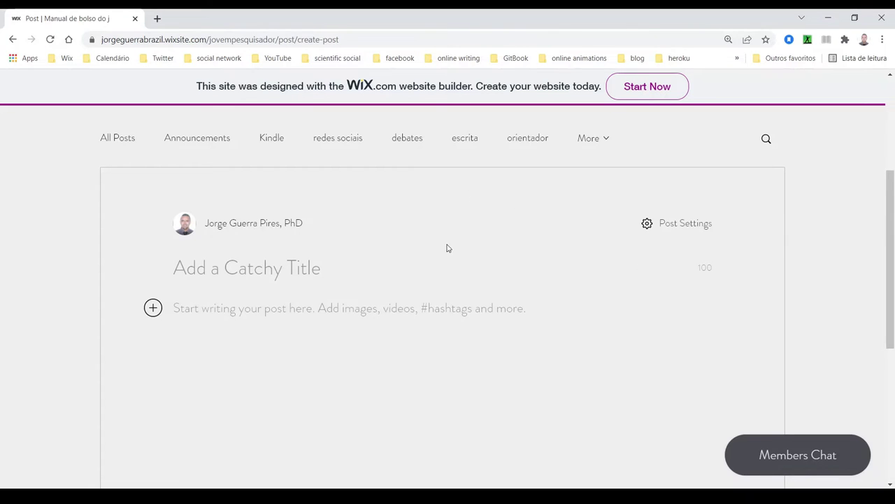
scroll(453, 242, up, 1)
scroll(736, 221, up, 3)
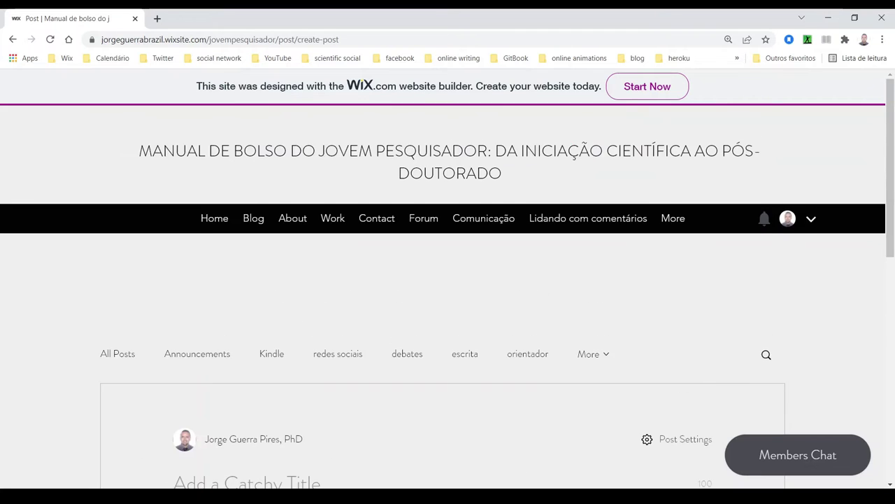
scroll(736, 221, down, 1)
scroll(736, 221, up, 1)
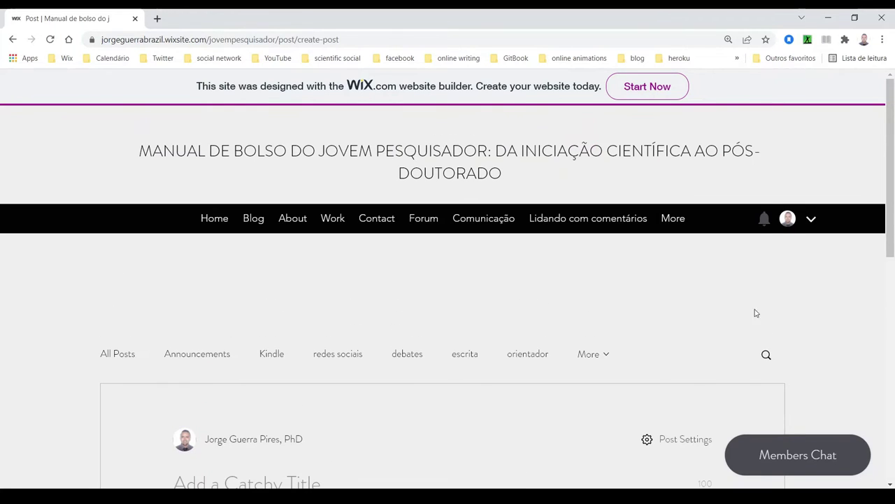
scroll(660, 220, down, 2)
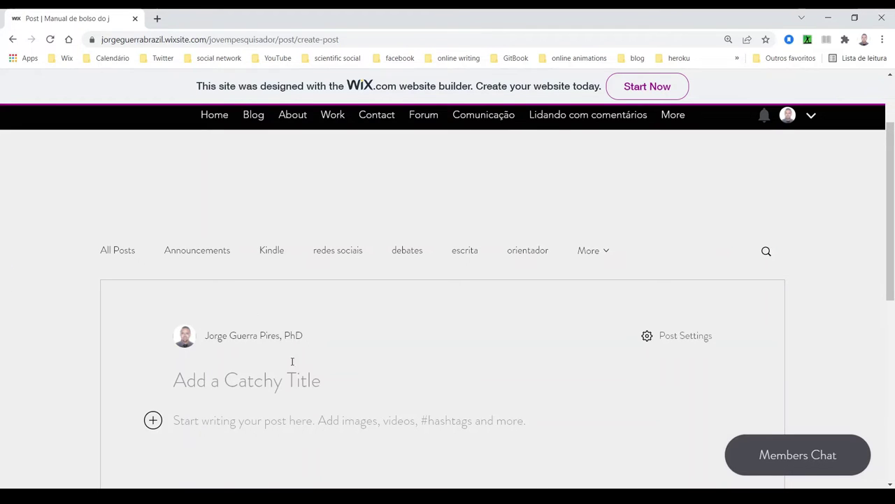
click(192, 372)
scroll(509, 335, down, 2)
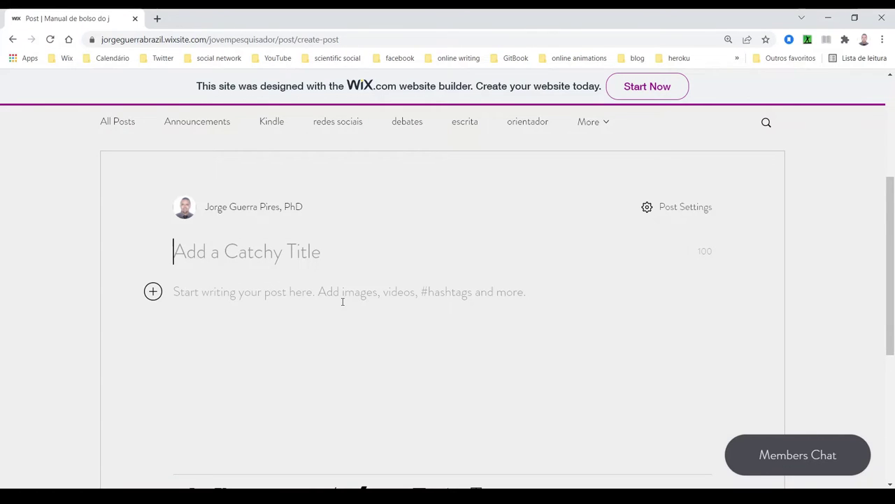
click(316, 289)
scroll(373, 290, up, 1)
scroll(448, 279, up, 1)
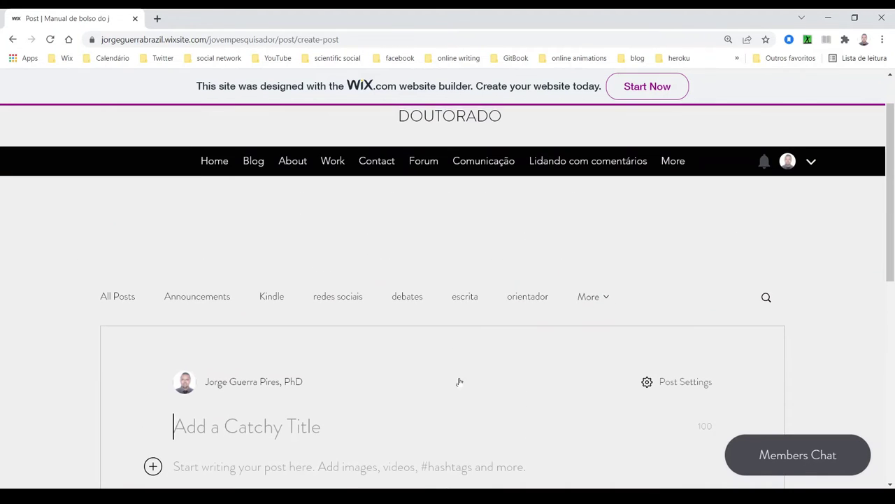
scroll(468, 280, down, 2)
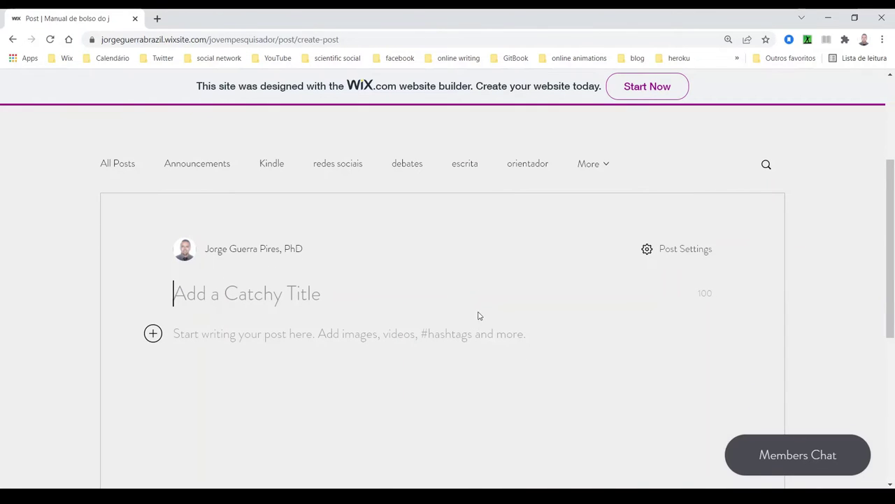
scroll(468, 350, down, 5)
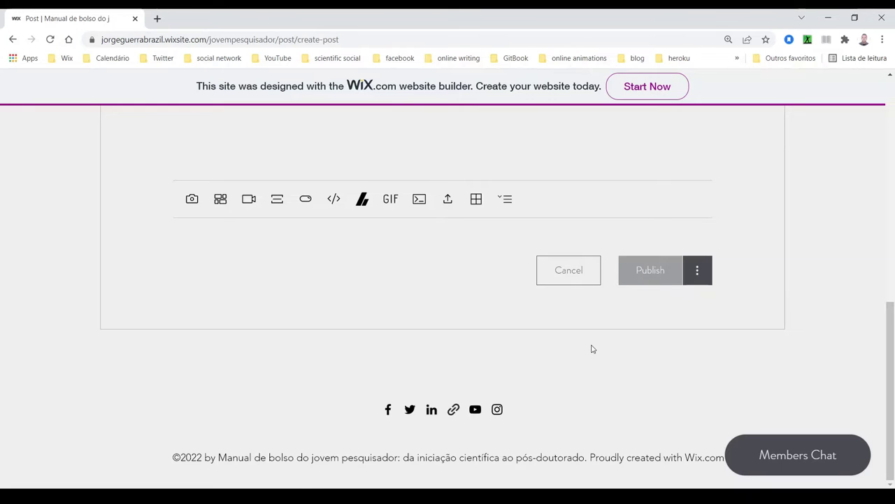
scroll(589, 347, up, 4)
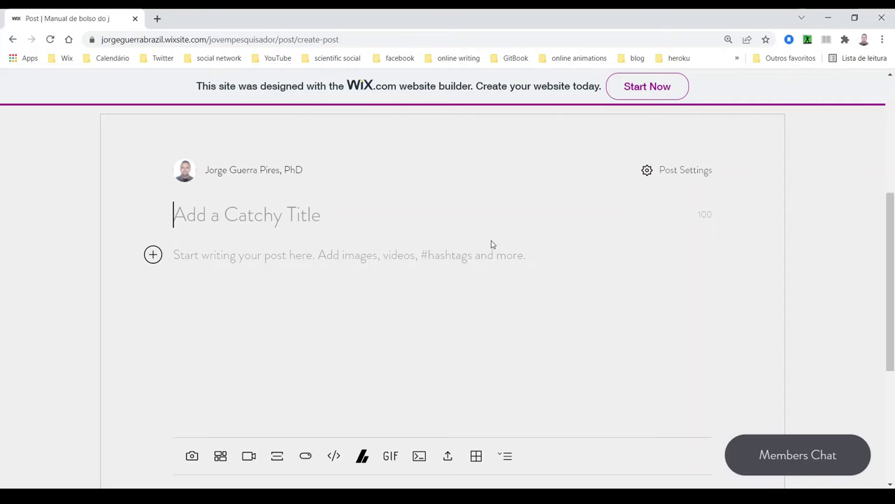
scroll(440, 371, down, 1)
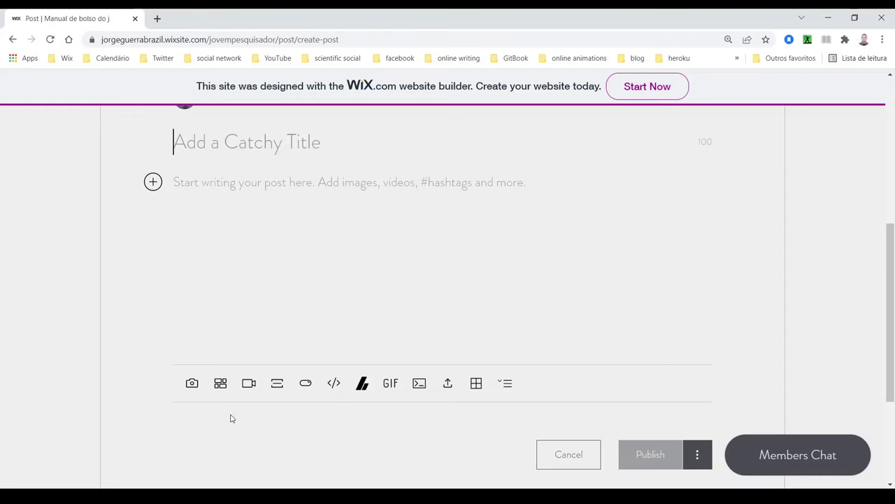
scroll(238, 414, up, 1)
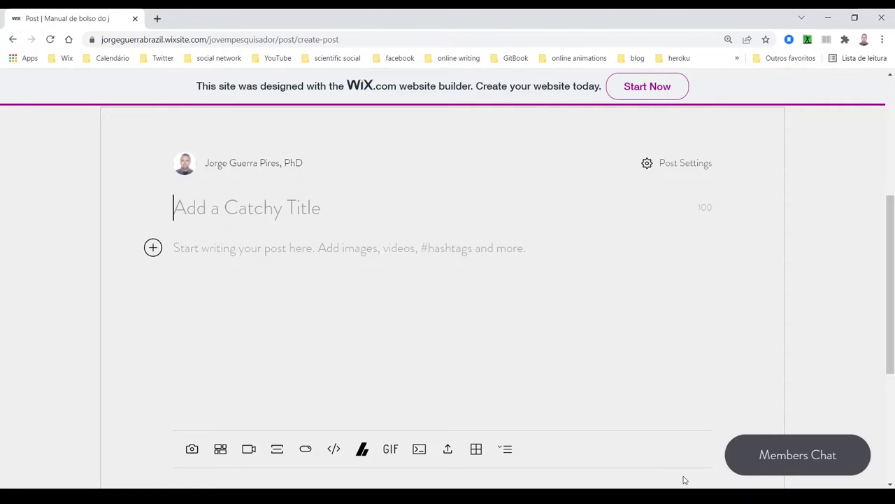
Open the stock-photo site pexels.com in a new browser tab to find an image for the post
click(186, 249)
click(157, 18)
text(pexels.com)
key(Return)
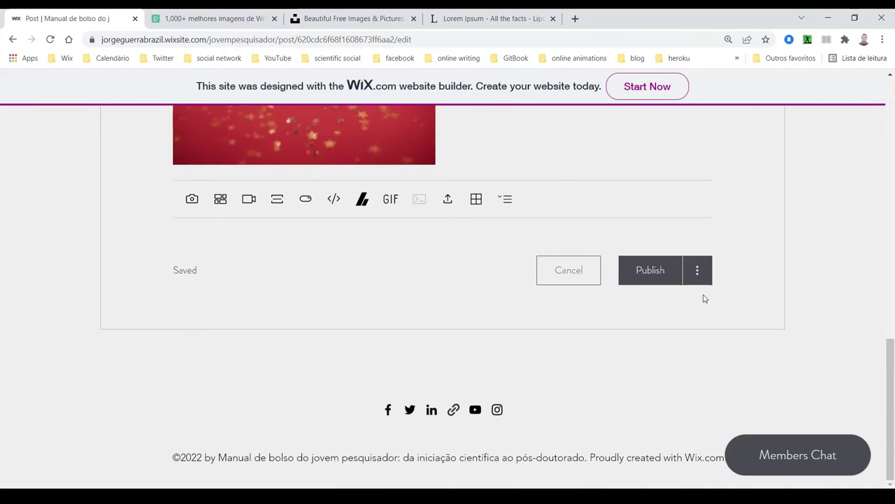
Open the saved post's settings and examine the SEO slug, search engine title, description and Google preview
click(698, 272)
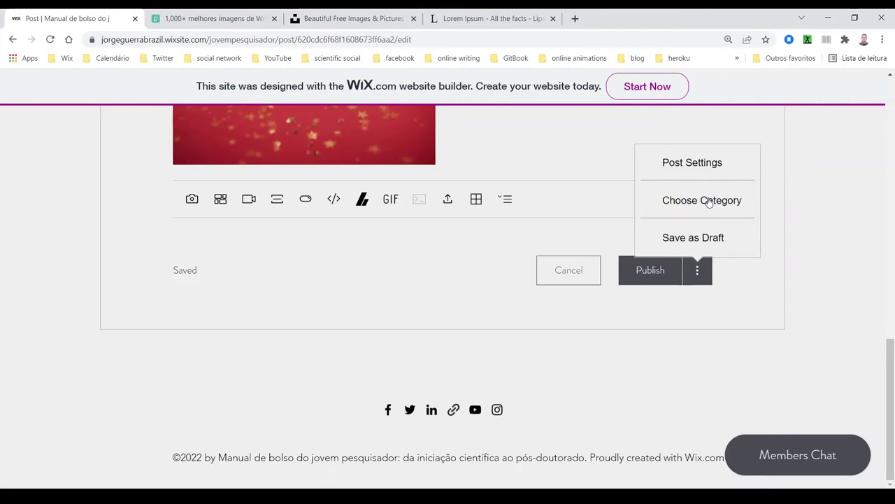
click(687, 162)
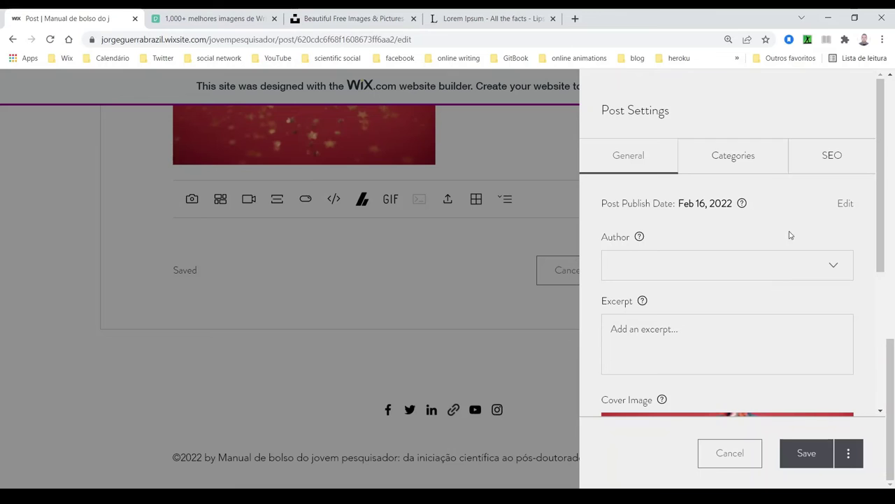
click(849, 160)
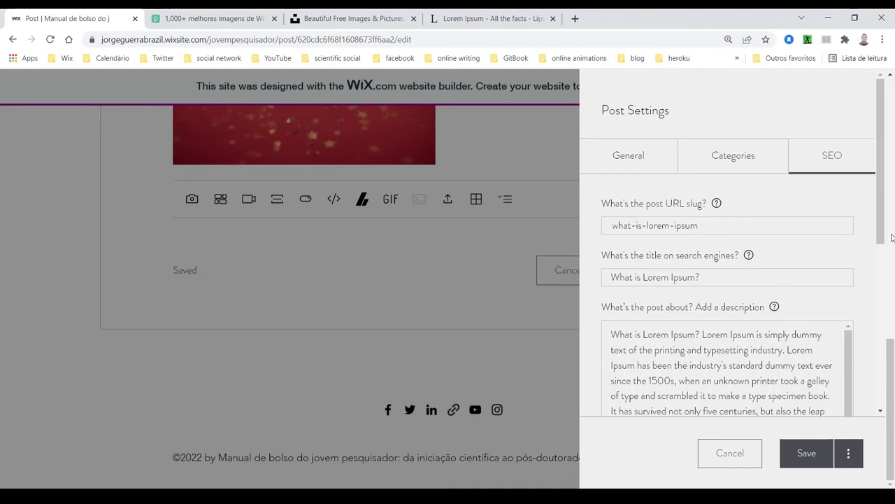
drag(879, 216, 888, 380)
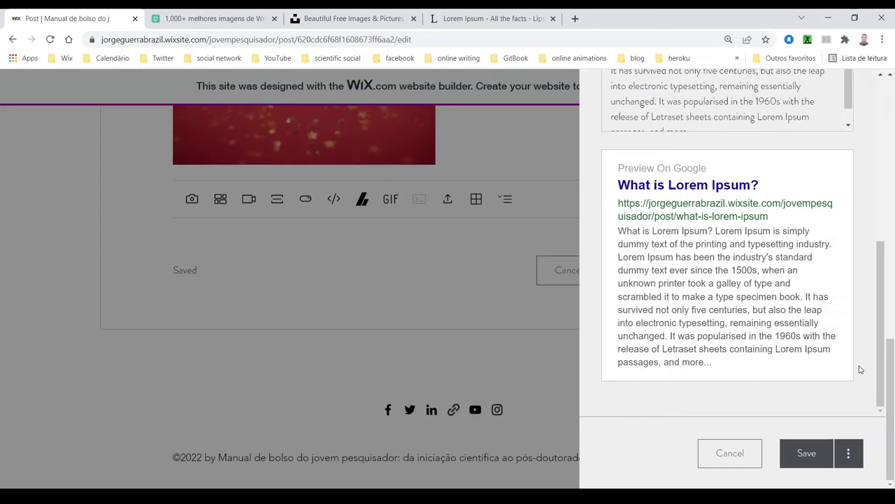
drag(883, 358, 894, 190)
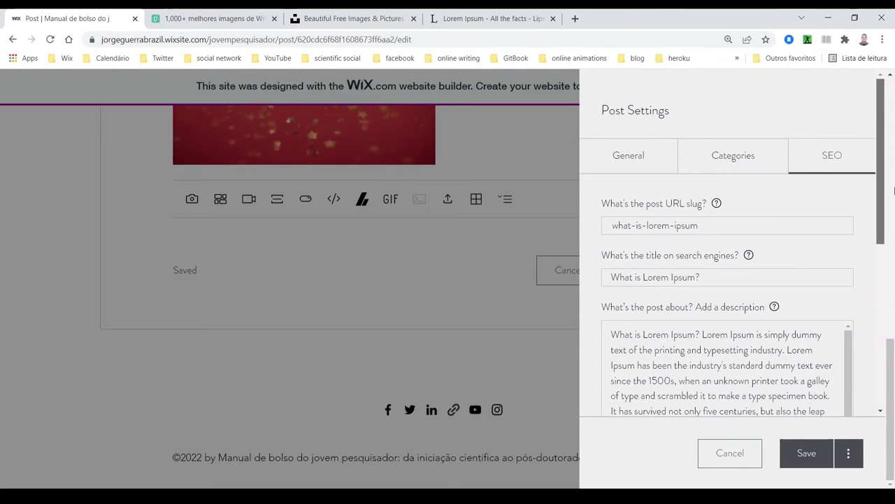
click(730, 224)
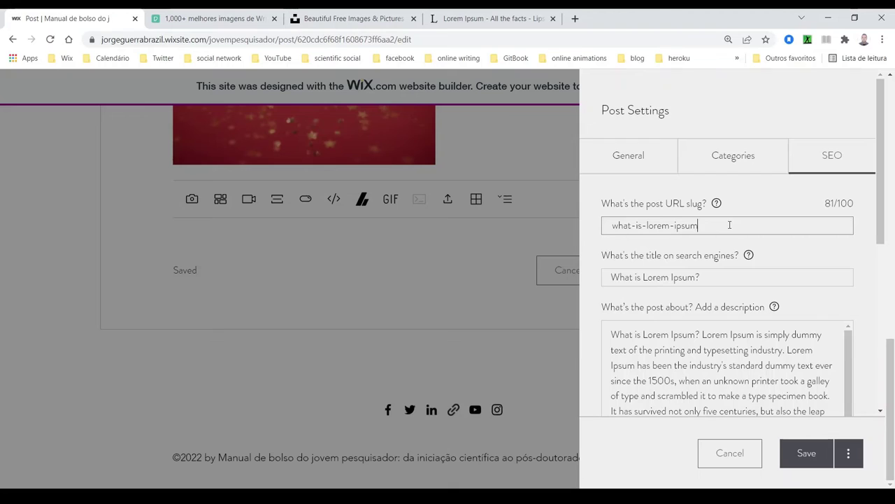
click(722, 282)
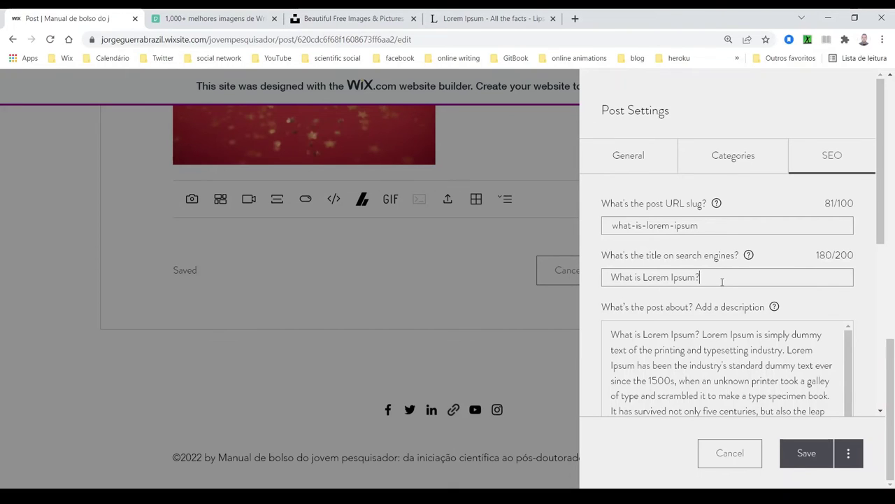
drag(889, 231, 892, 196)
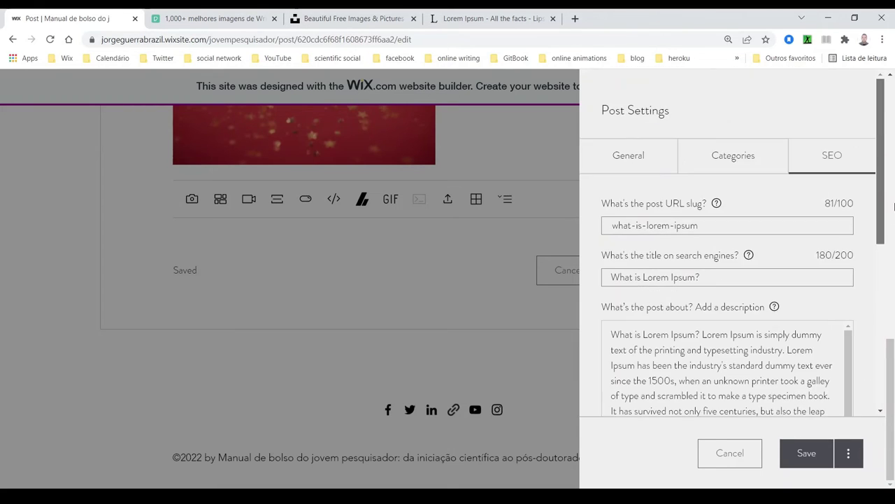
Review the post's available categories, open the label field for a new category, and return to the general settings
click(768, 162)
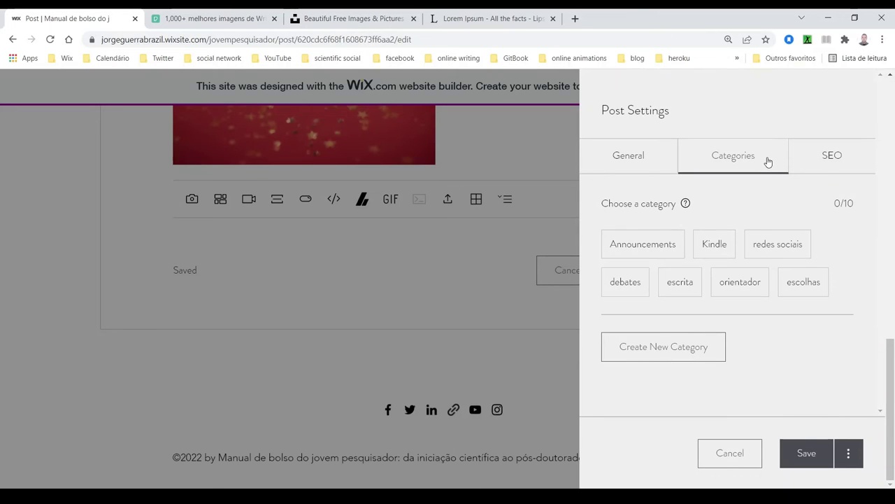
click(683, 351)
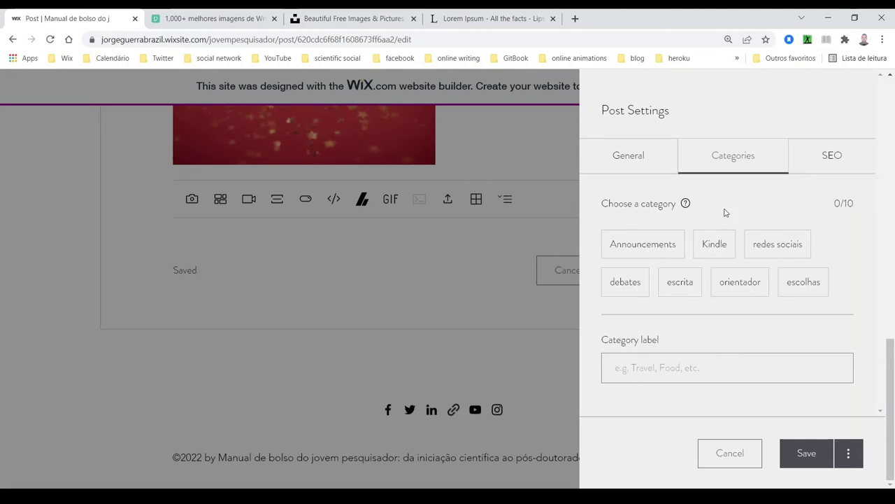
click(629, 156)
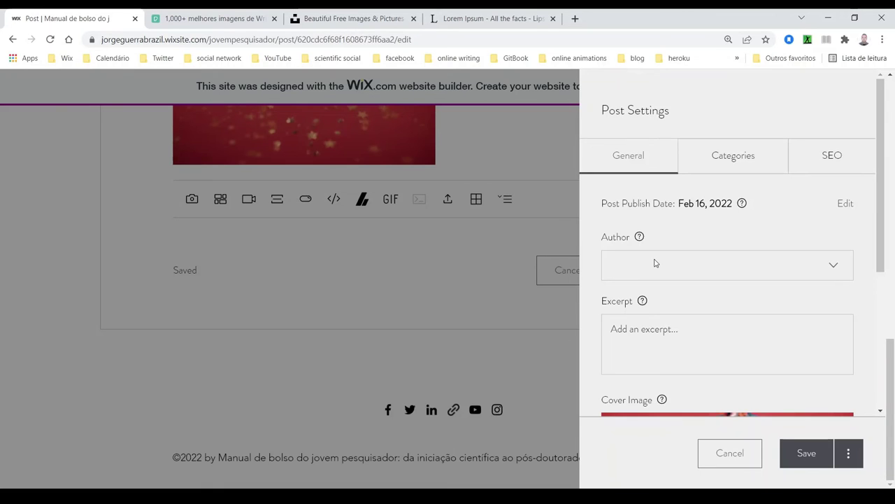
Close the post settings and save the post as a draft
mouse_move(640, 238)
click(373, 289)
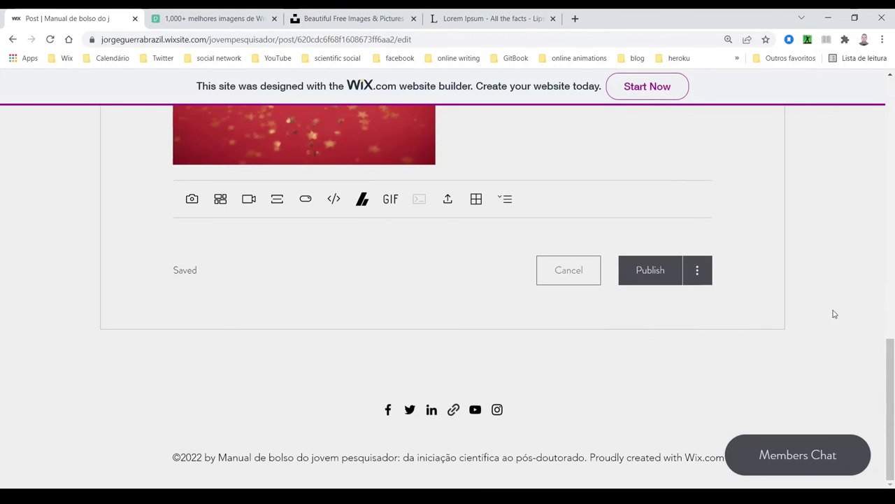
click(699, 271)
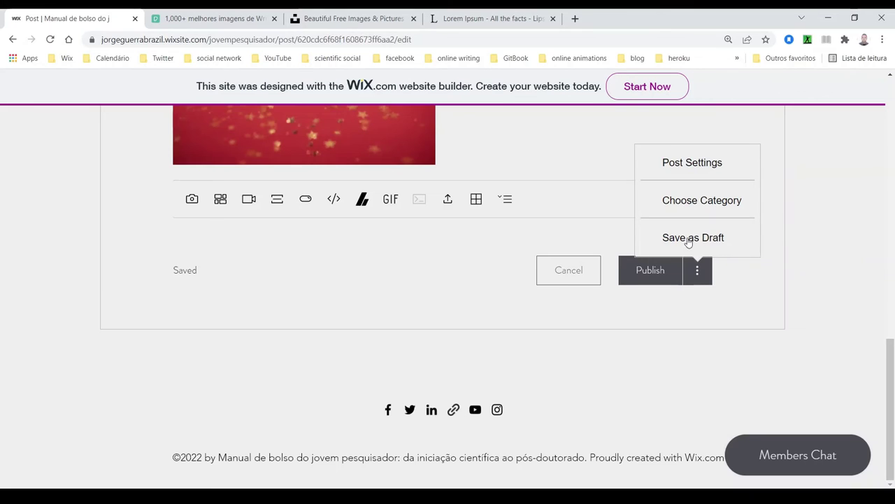
click(703, 239)
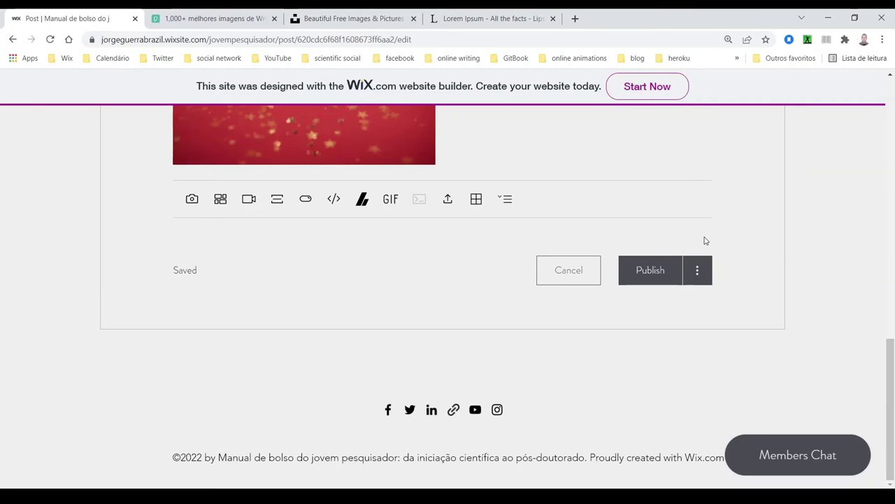
click(700, 279)
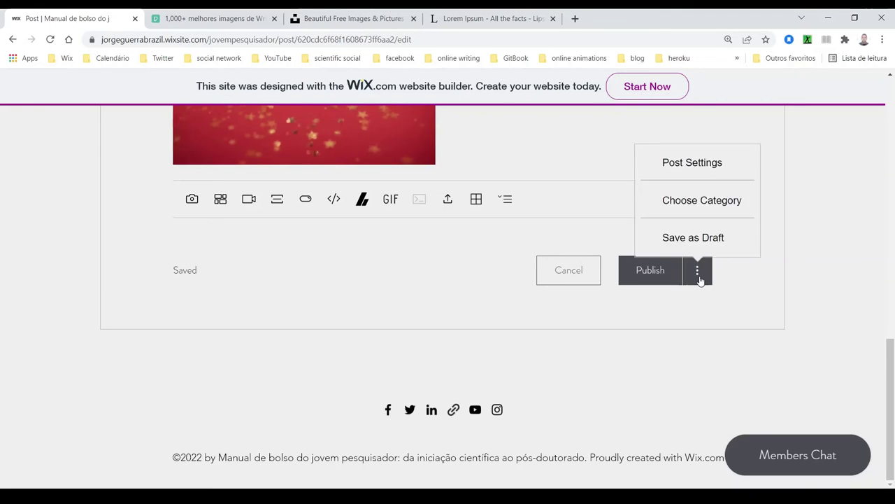
click(791, 290)
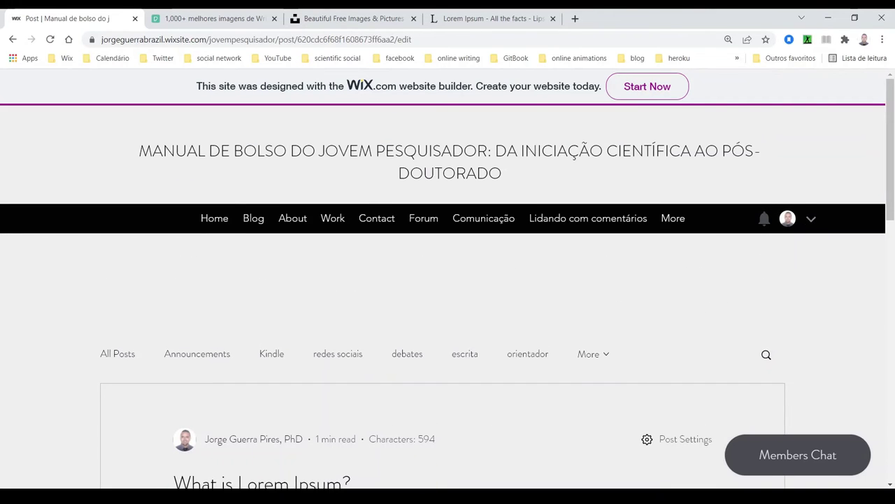
Open the member account's My Drafts page and look through the saved blog drafts
click(811, 218)
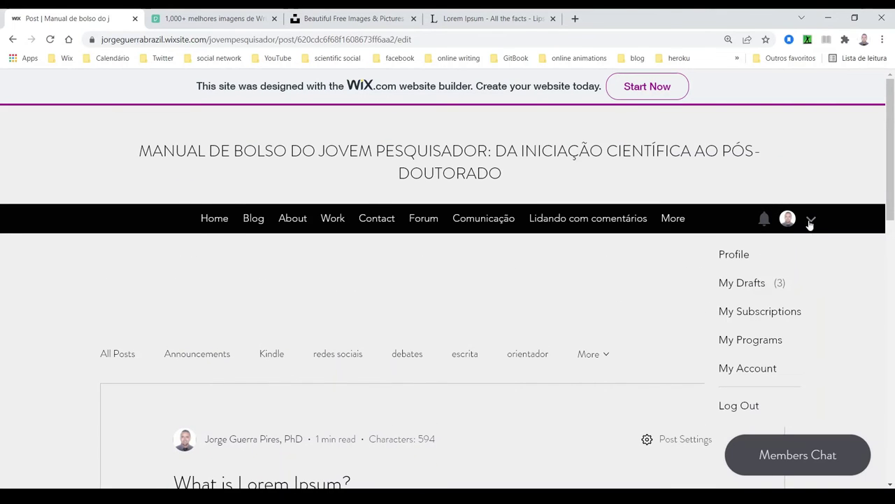
click(766, 284)
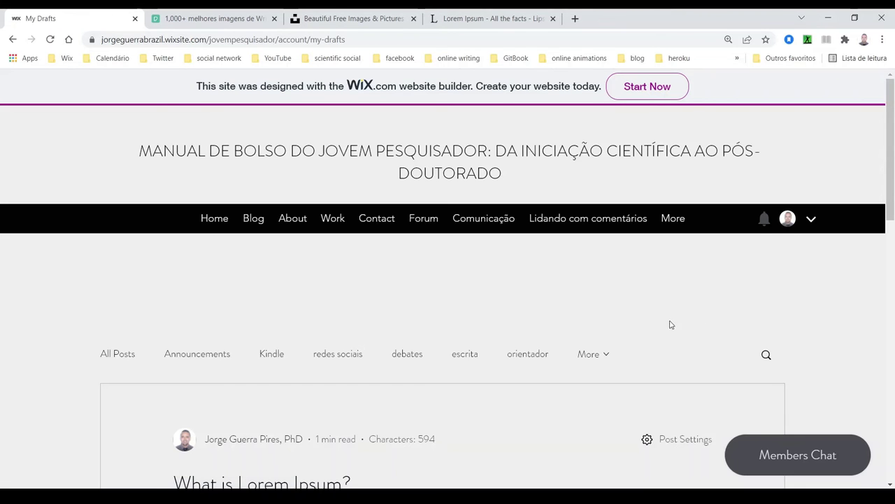
scroll(564, 312, down, 1)
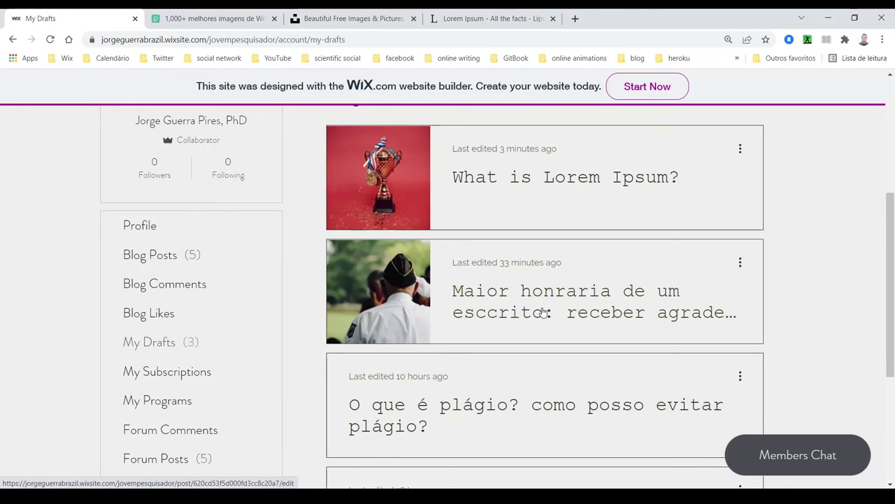
scroll(545, 313, down, 2)
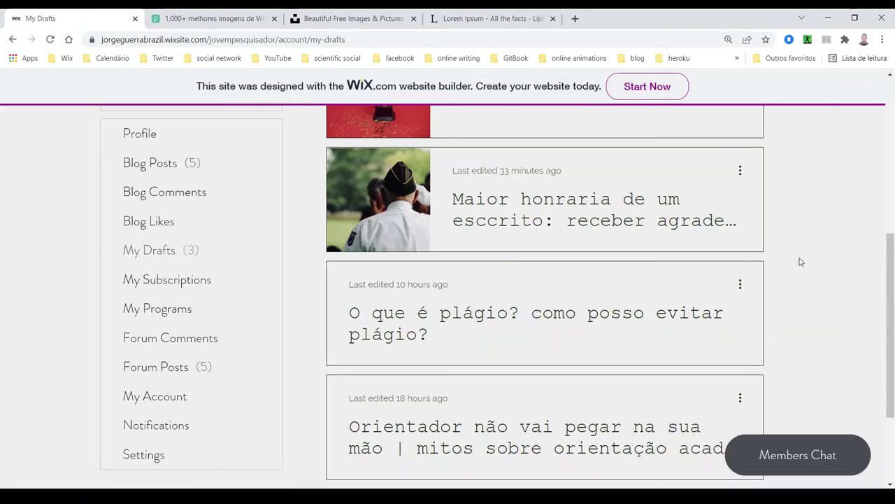
scroll(801, 263, up, 1)
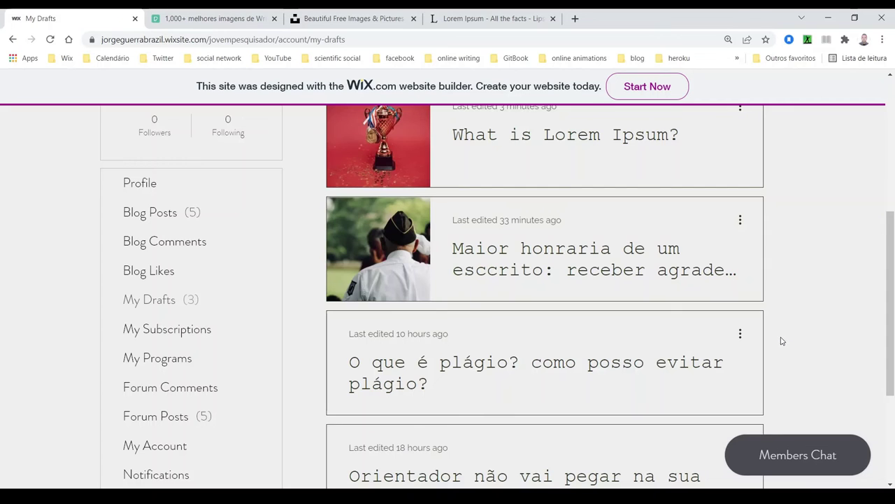
scroll(782, 341, up, 1)
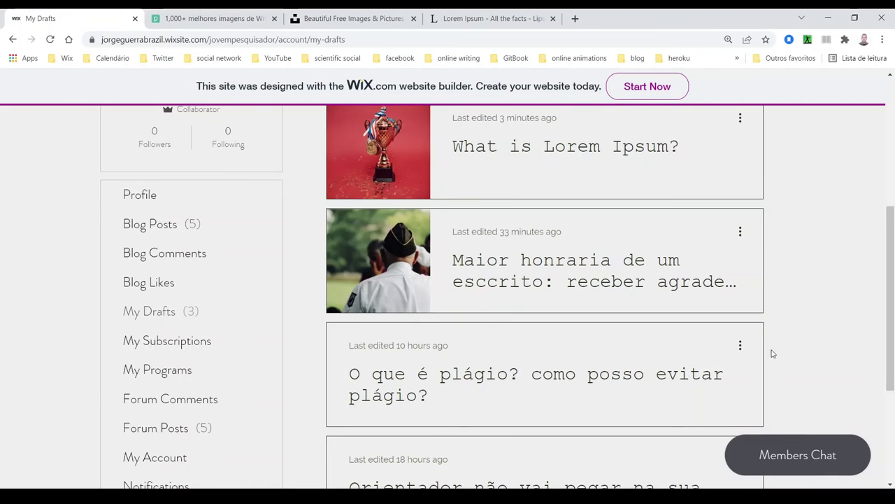
scroll(772, 354, down, 1)
scroll(608, 354, down, 1)
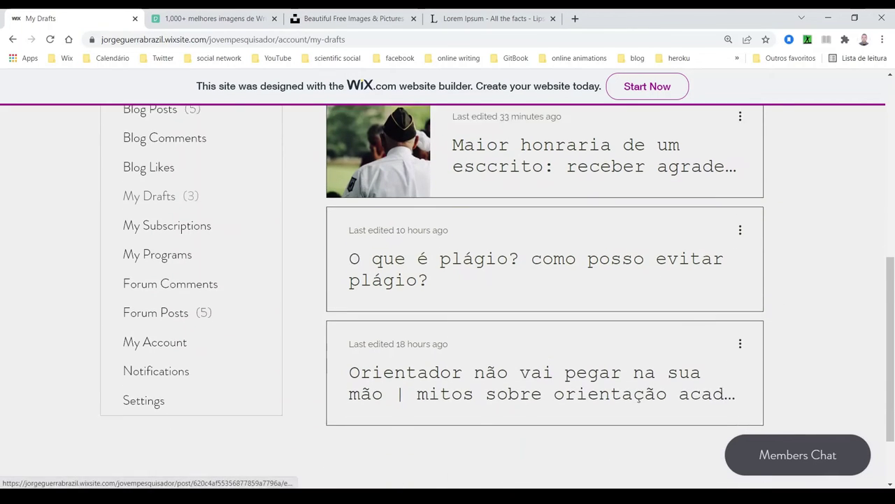
scroll(625, 340, down, 1)
scroll(624, 351, up, 3)
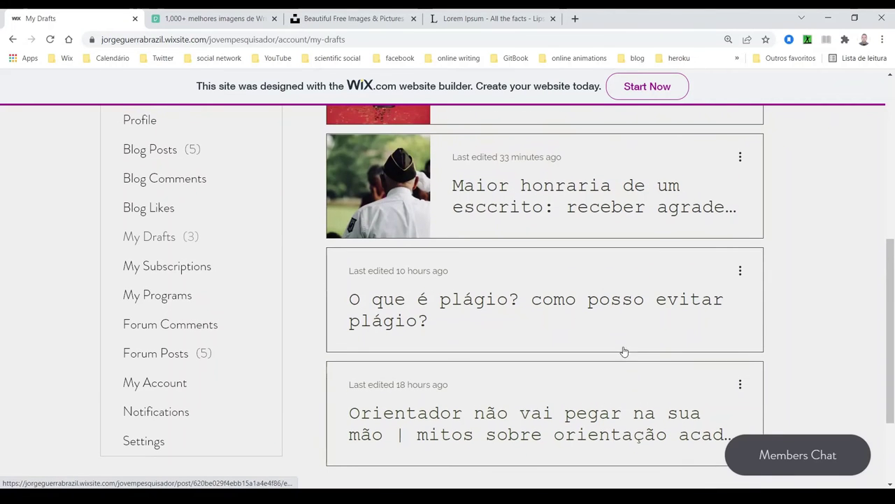
scroll(640, 310, up, 1)
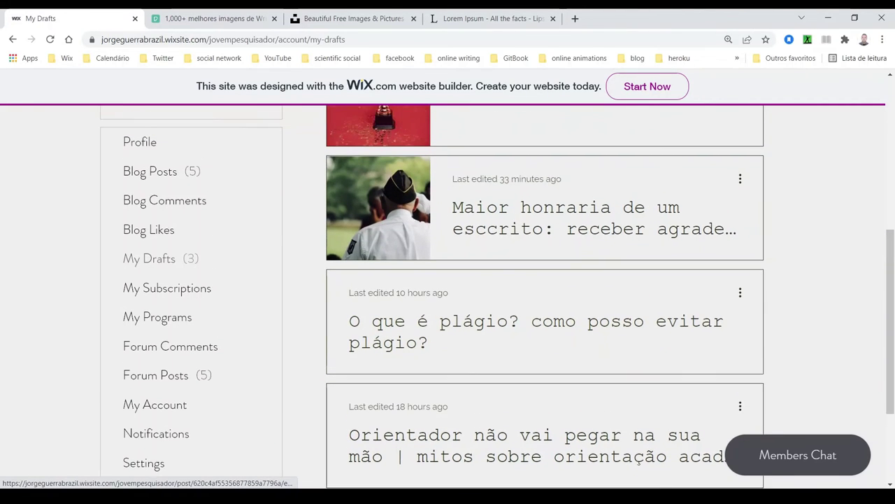
scroll(631, 324, down, 1)
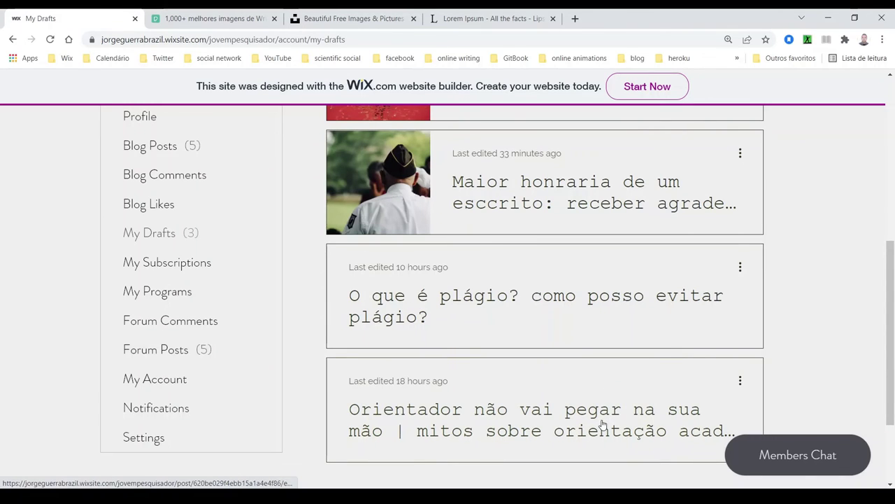
Open the "What is Lorem Ipsum?" draft for editing from the list of blog drafts
scroll(777, 301, up, 1)
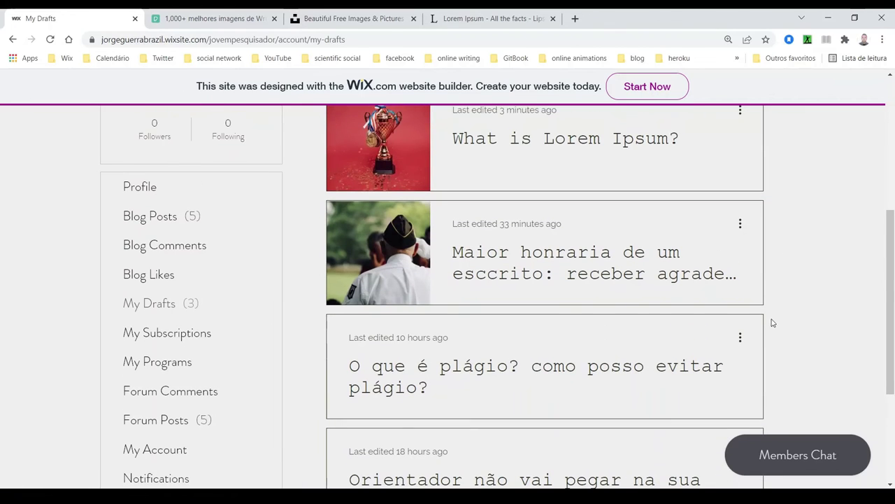
scroll(758, 342, up, 1)
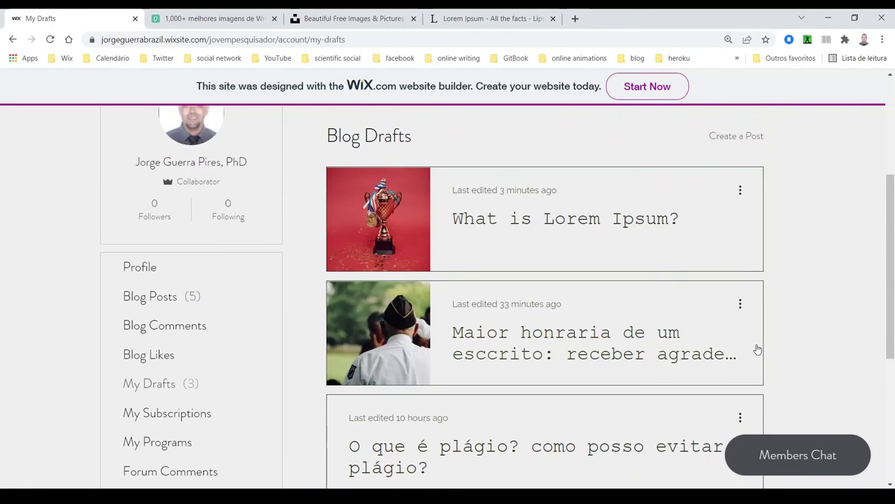
scroll(758, 346, up, 1)
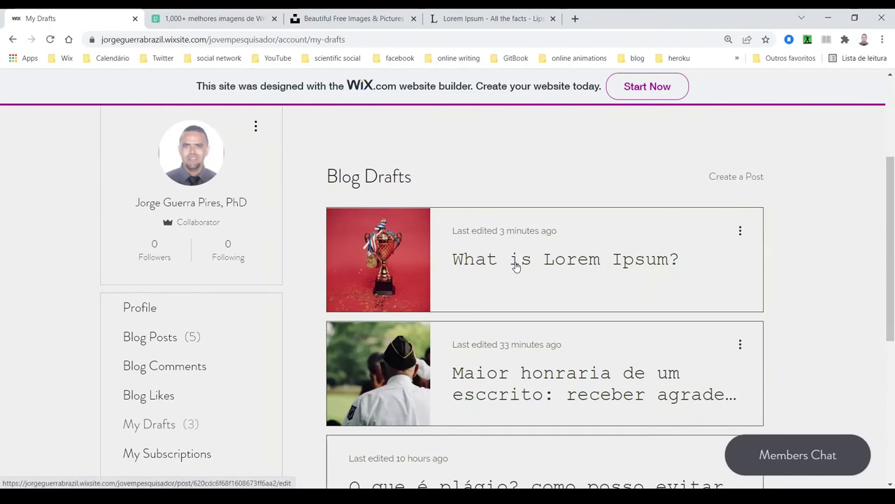
click(741, 231)
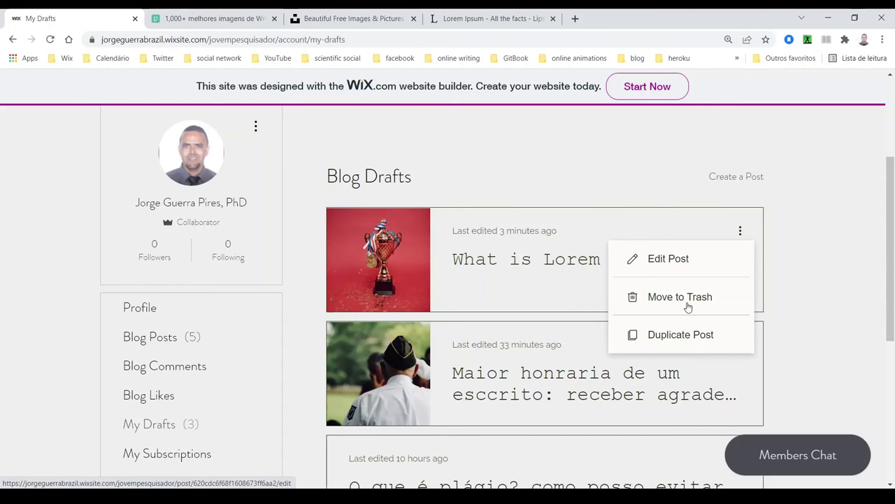
click(673, 258)
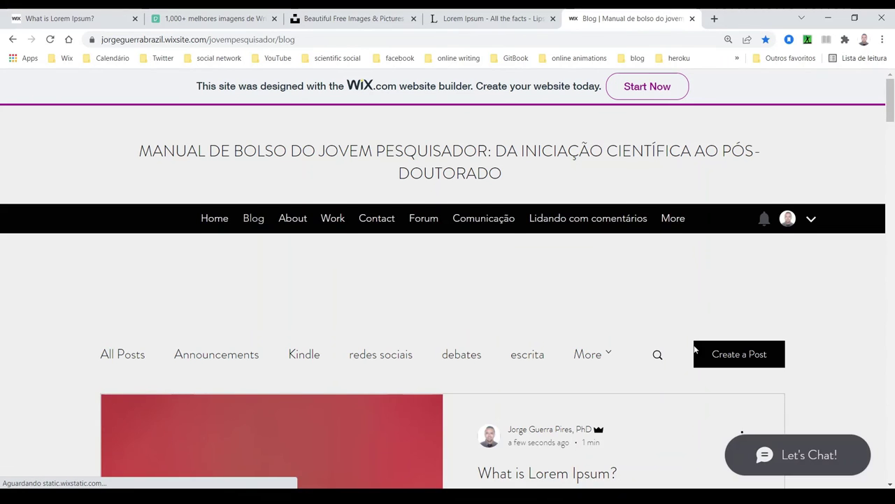
Move the published "What is Lorem Ipsum?" post from the blog feed to the trash
scroll(718, 224, down, 2)
scroll(588, 310, down, 4)
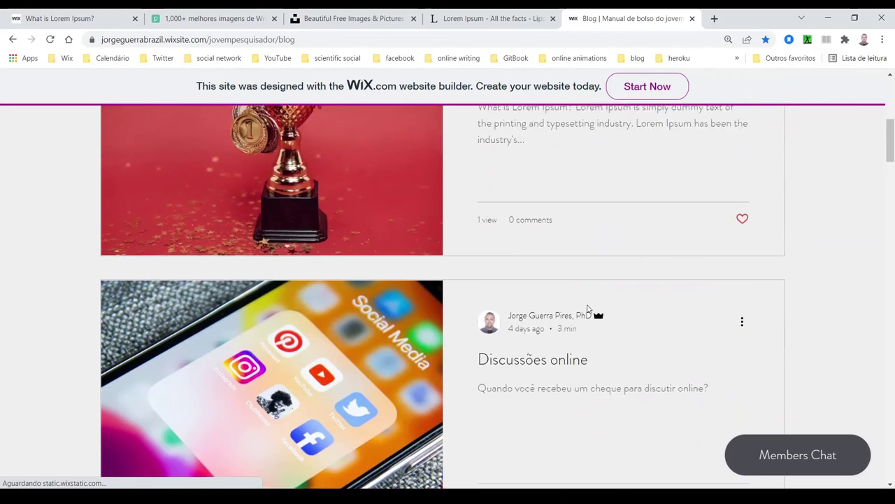
scroll(660, 344, up, 2)
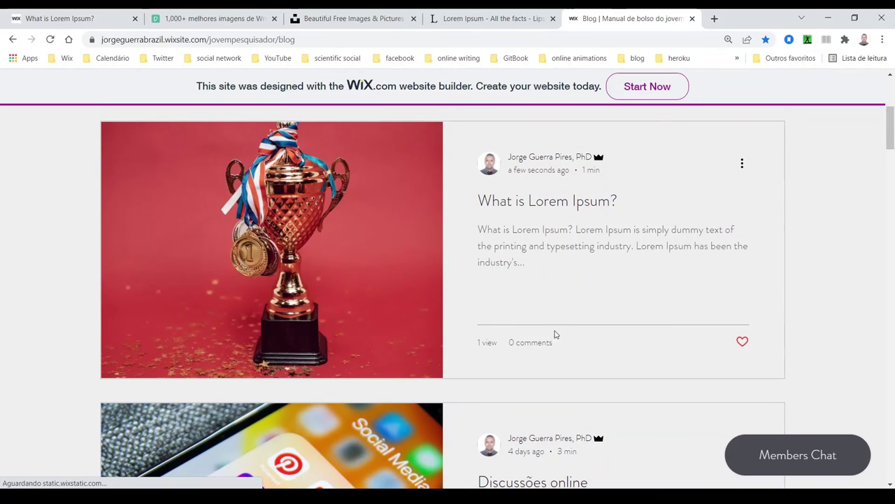
click(742, 165)
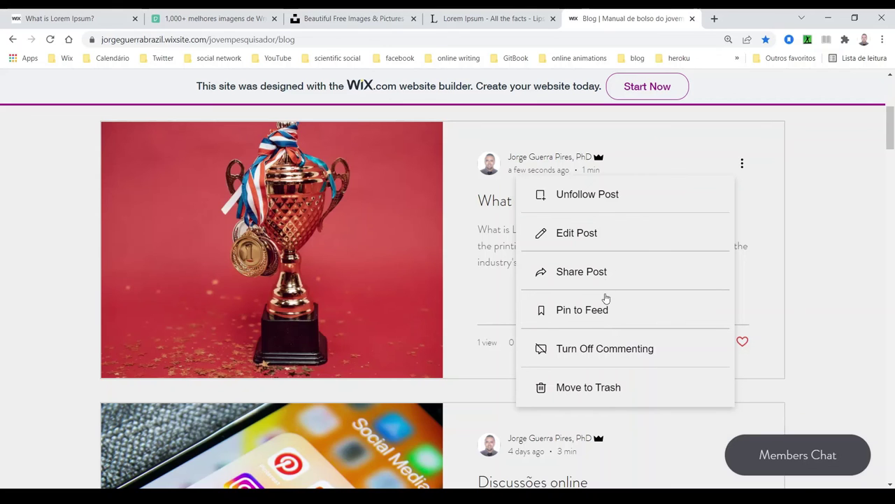
scroll(622, 298, down, 1)
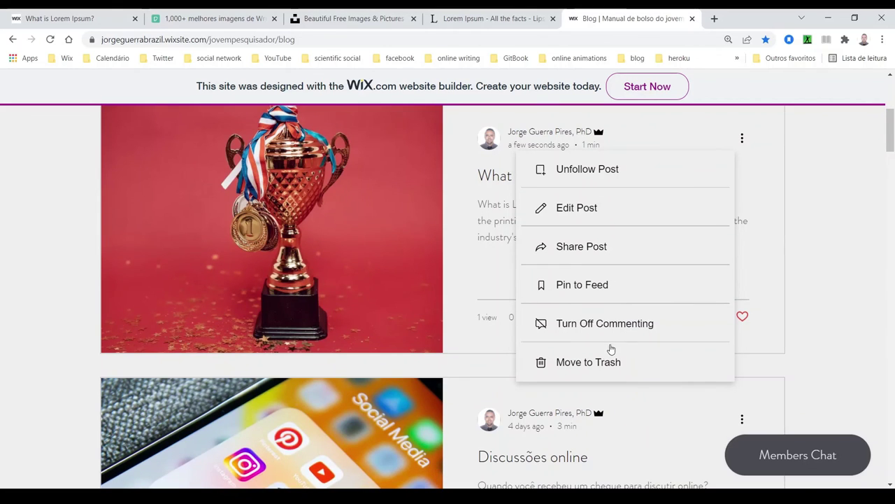
click(605, 365)
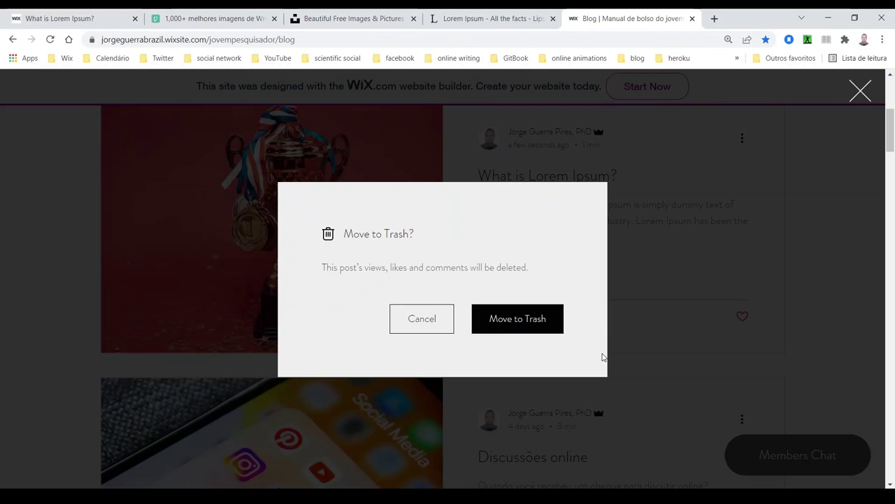
click(518, 319)
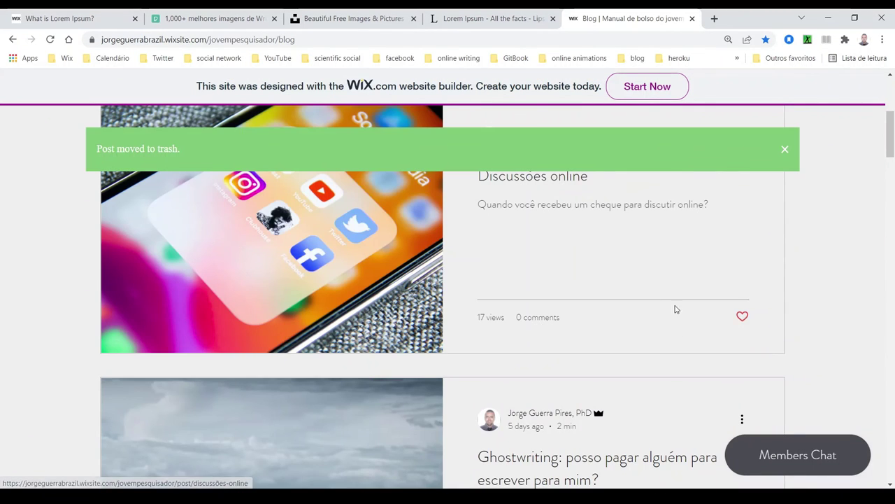
Look through the blog feed to check which posts remain after the deletion
scroll(693, 309, up, 1)
scroll(709, 308, up, 2)
scroll(690, 319, down, 5)
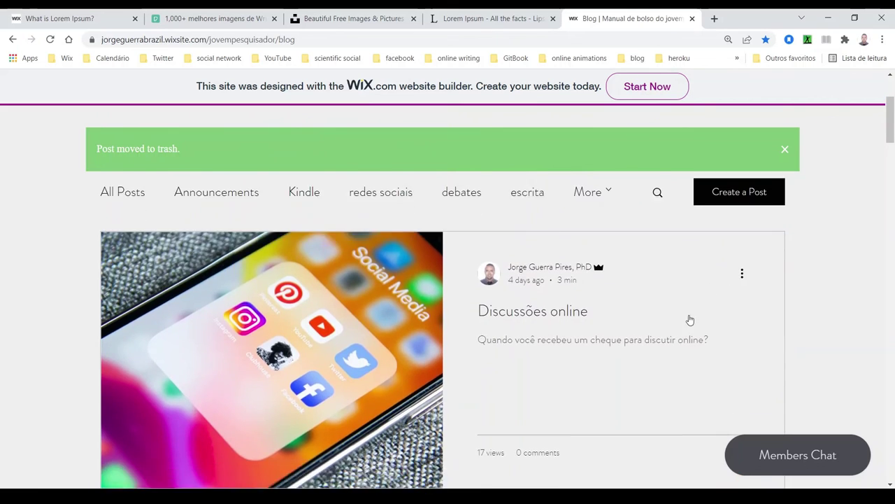
scroll(666, 380, down, 2)
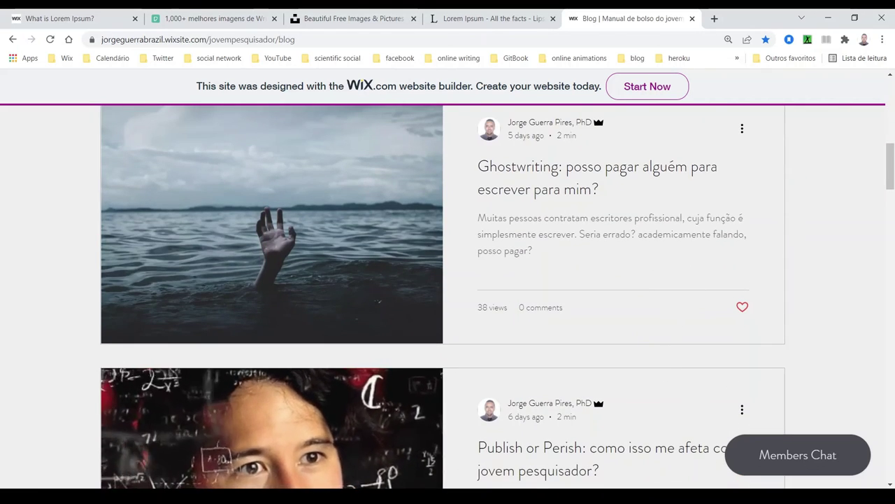
scroll(682, 350, up, 2)
scroll(685, 343, up, 4)
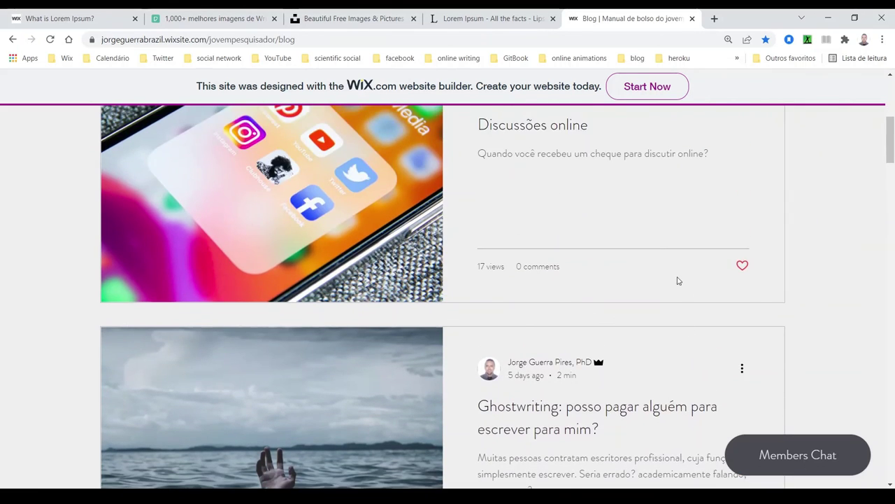
scroll(668, 328, up, 1)
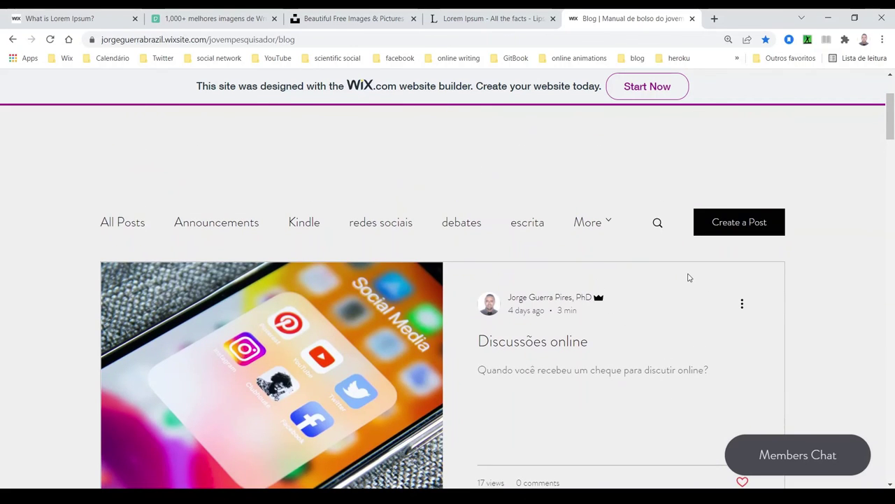